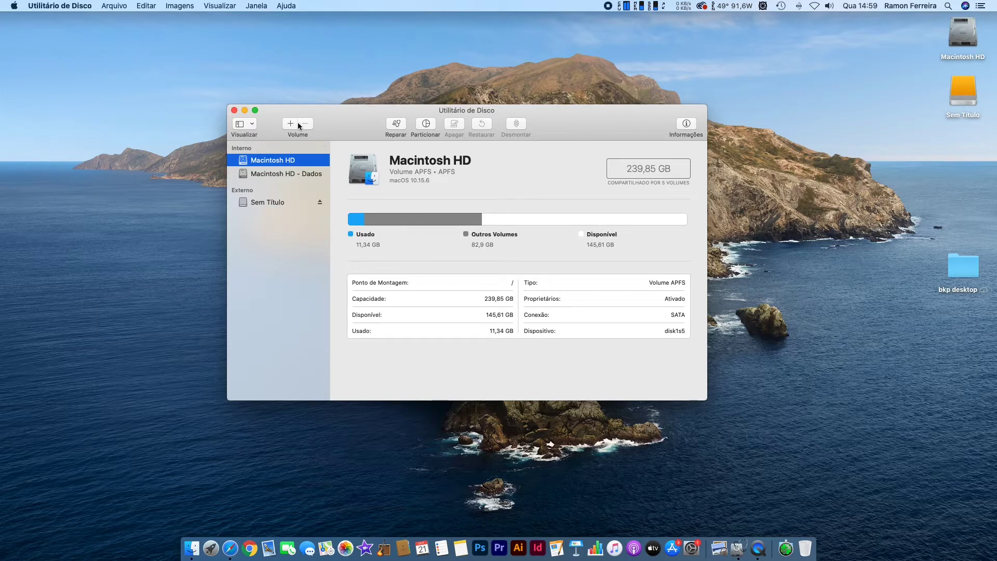
Show all devices and erase the external SAMSUNG HN-M500XBB disk as "Disco Time Machine" with Mac OS Expandido (Journaling) and Mapa de Partição GUID.
{"action": "left_click", "coordinate": [241, 125]}
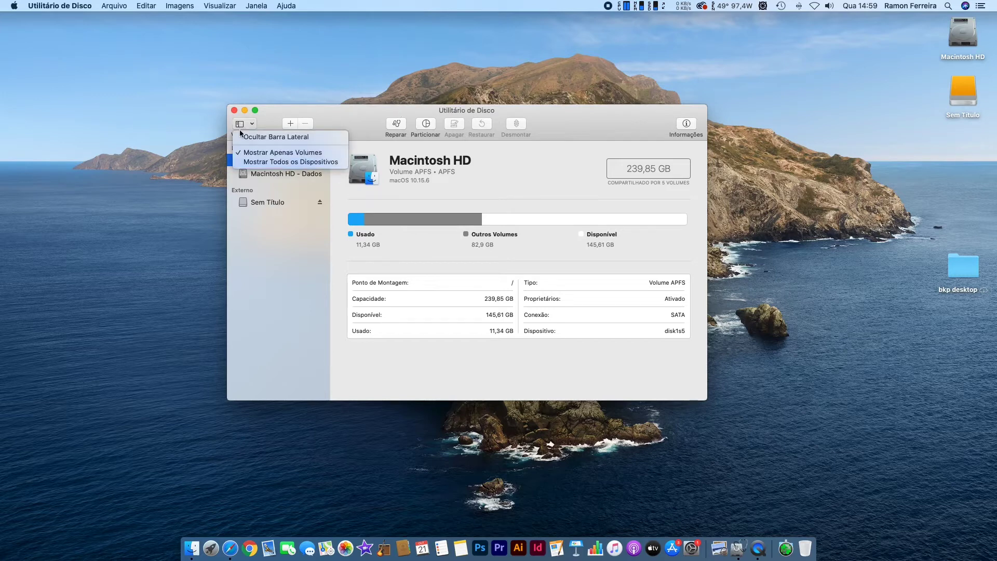
{"action": "left_click", "coordinate": [266, 162]}
{"action": "left_click", "coordinate": [274, 230]}
{"action": "left_click", "coordinate": [454, 124]}
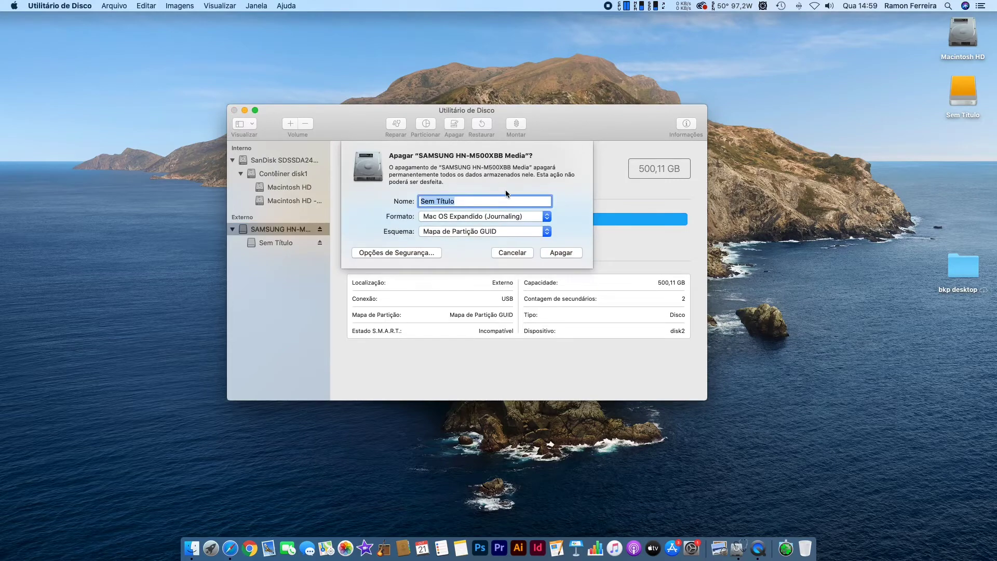
{"action": "type", "text": "Disco Time Machine"}
{"action": "left_click", "coordinate": [562, 251]}
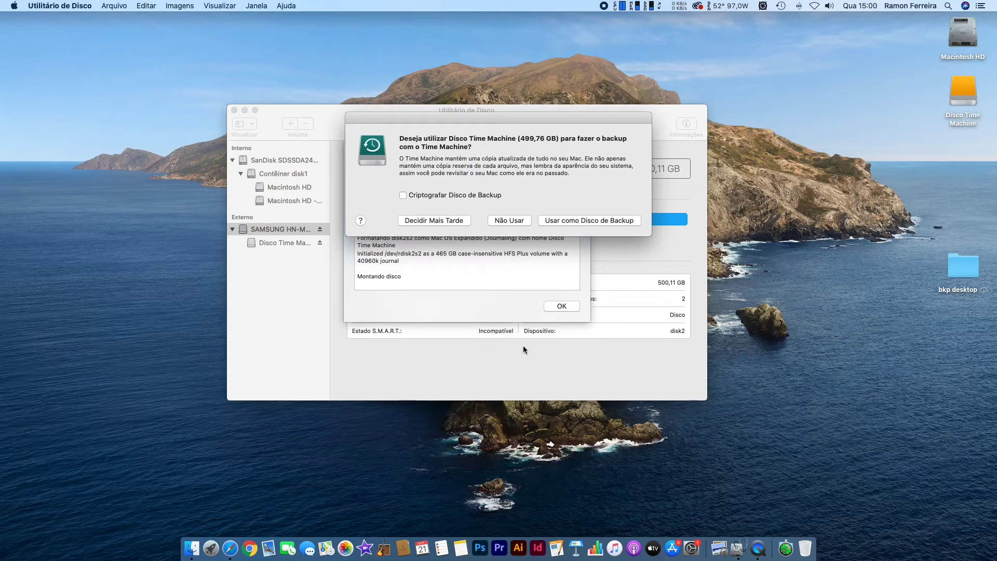
Postpone the decision on using the erased disk for Time Machine, then dismiss the erase report and close Disk Utility.
{"action": "mouse_move", "coordinate": [456, 122]}
{"action": "left_mouse_down"}
{"action": "mouse_move", "coordinate": [509, 120]}
{"action": "mouse_move", "coordinate": [650, 175]}
{"action": "left_mouse_up"}
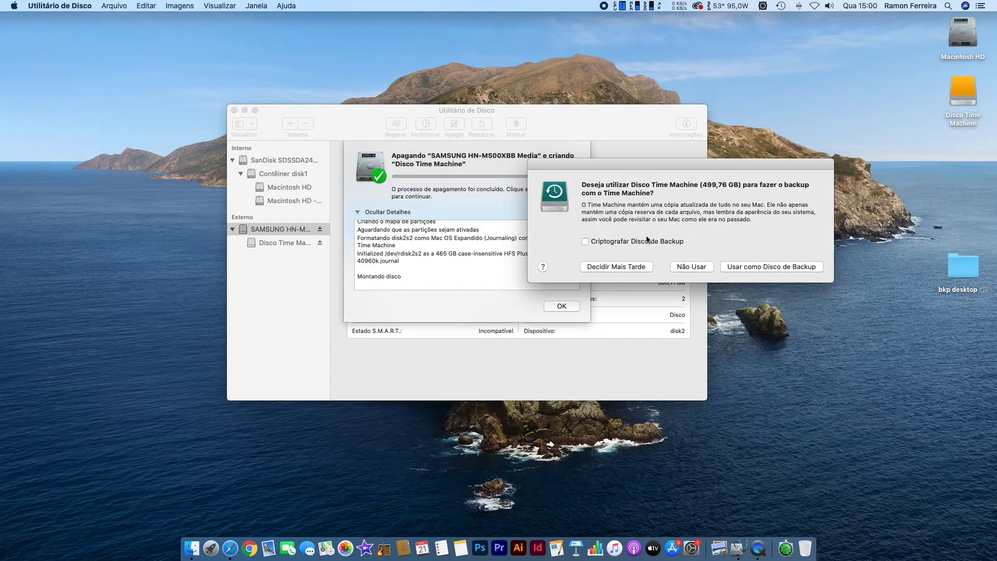
{"action": "left_click", "coordinate": [625, 266]}
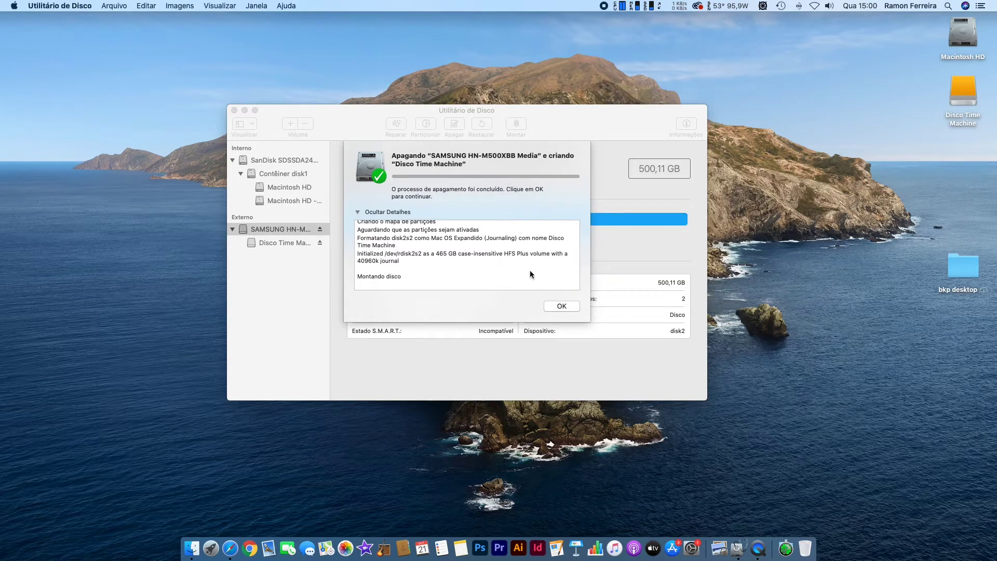
{"action": "left_click", "coordinate": [562, 306]}
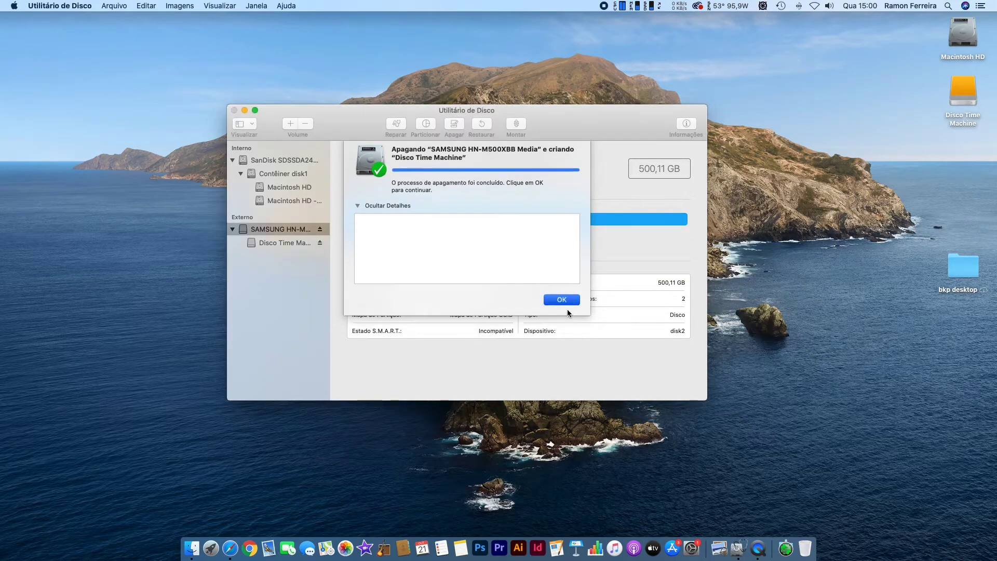
{"action": "left_click", "coordinate": [234, 110]}
Open the Time Machine system preferences and switch its menu bar display off and back on.
{"action": "left_click", "coordinate": [23, 7]}
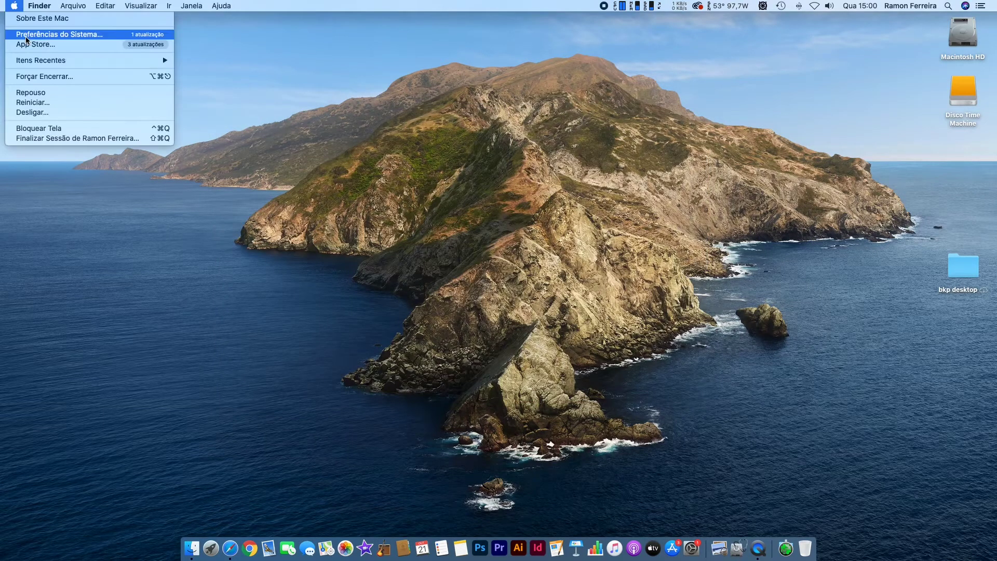
{"action": "left_click", "coordinate": [41, 33]}
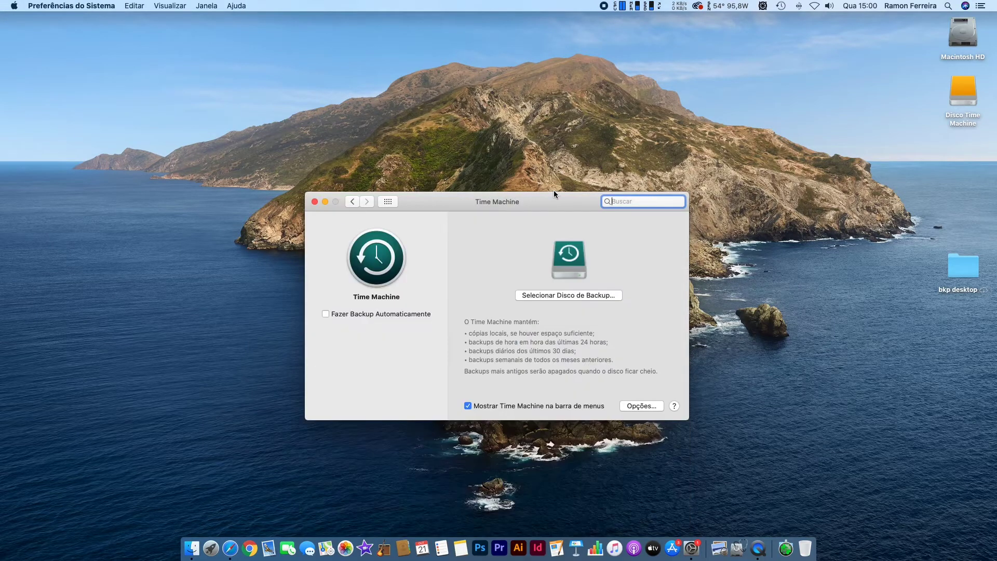
{"action": "left_click", "coordinate": [479, 408]}
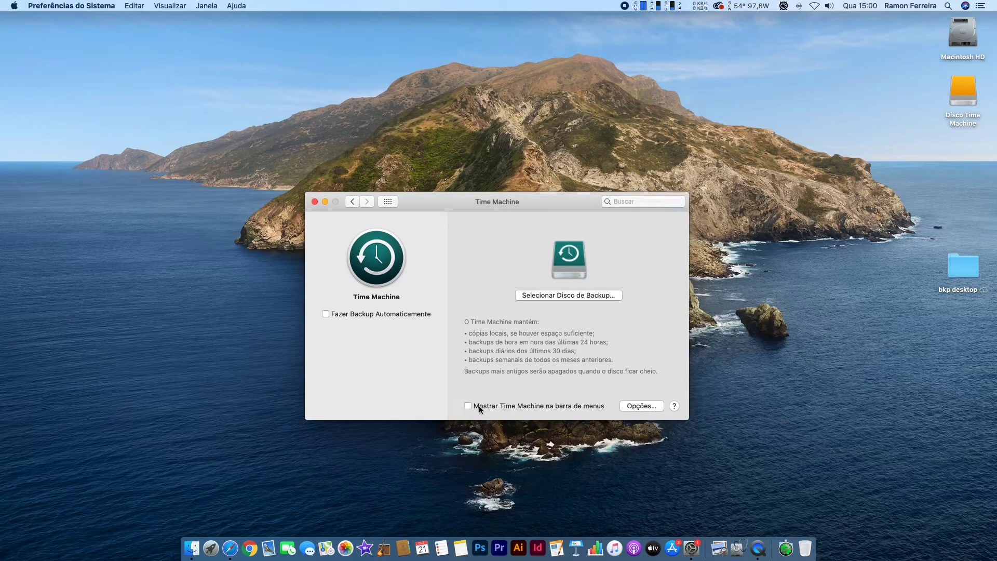
{"action": "left_click", "coordinate": [479, 408]}
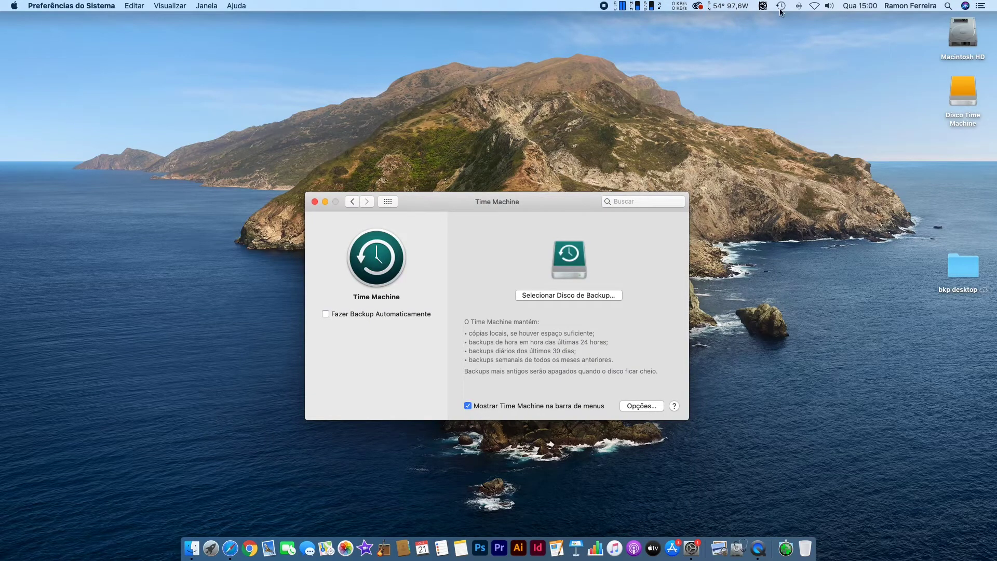
{"action": "left_click_drag", "start_coordinate": [549, 207], "coordinate": [548, 139]}
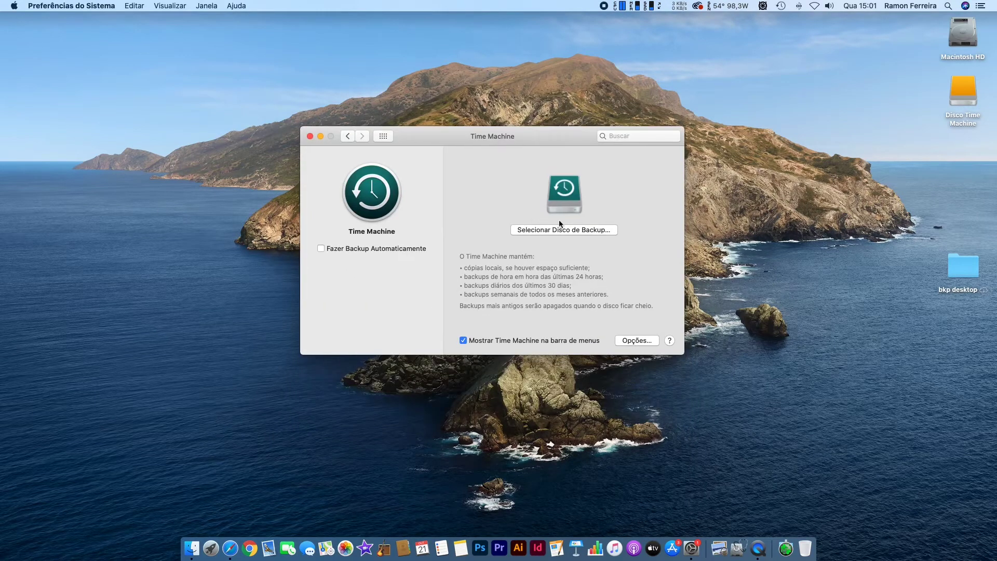
Choose Disco Time Machine as the backup disk, leaving backup encryption off.
{"action": "left_click", "coordinate": [569, 232]}
{"action": "left_click", "coordinate": [436, 169]}
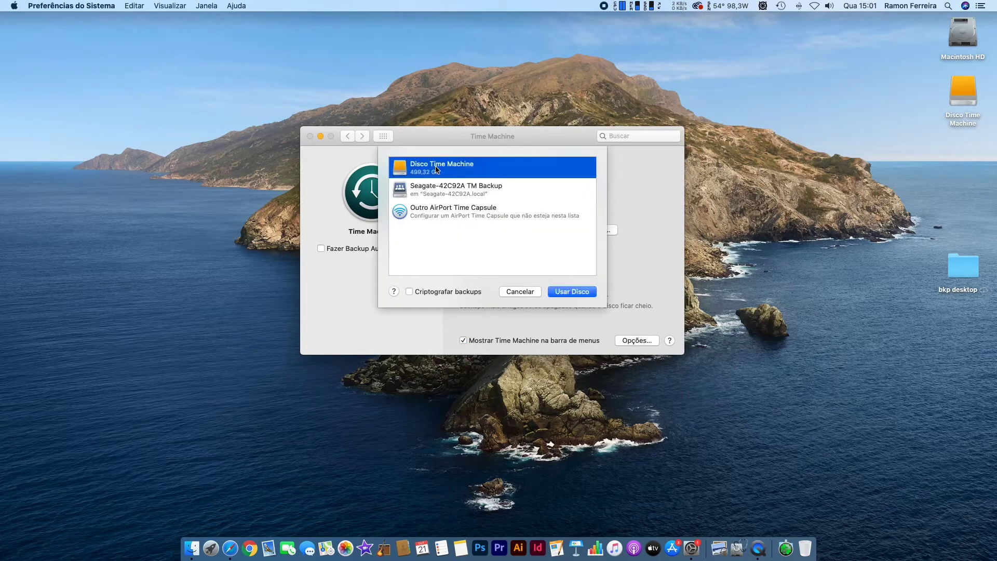
{"action": "left_click", "coordinate": [575, 293]}
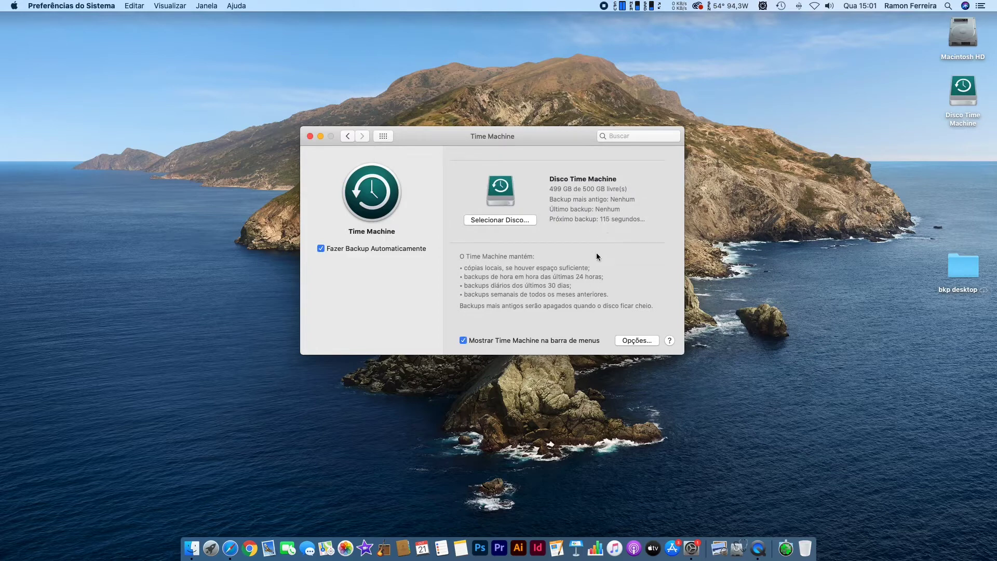
Add the Downloads folder to the items omitted from backups, save the options and review the exclusion list again.
{"action": "left_click", "coordinate": [634, 343]}
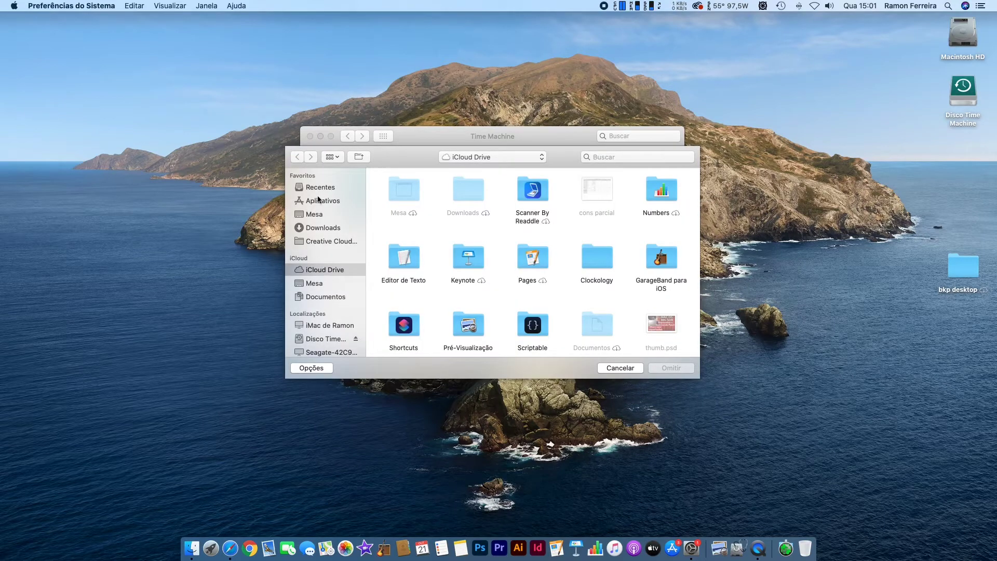
{"action": "left_click", "coordinate": [318, 229]}
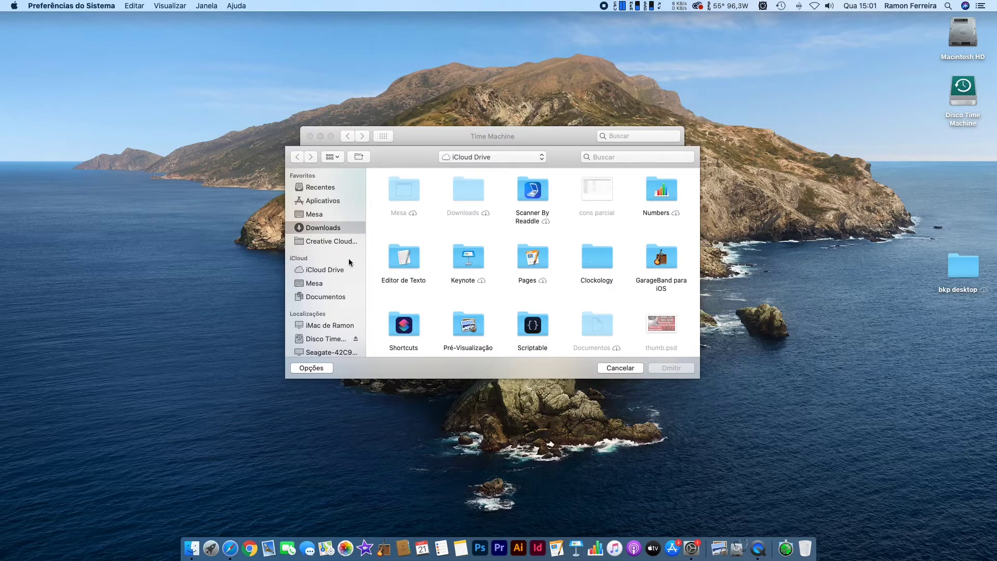
{"action": "left_click", "coordinate": [670, 369]}
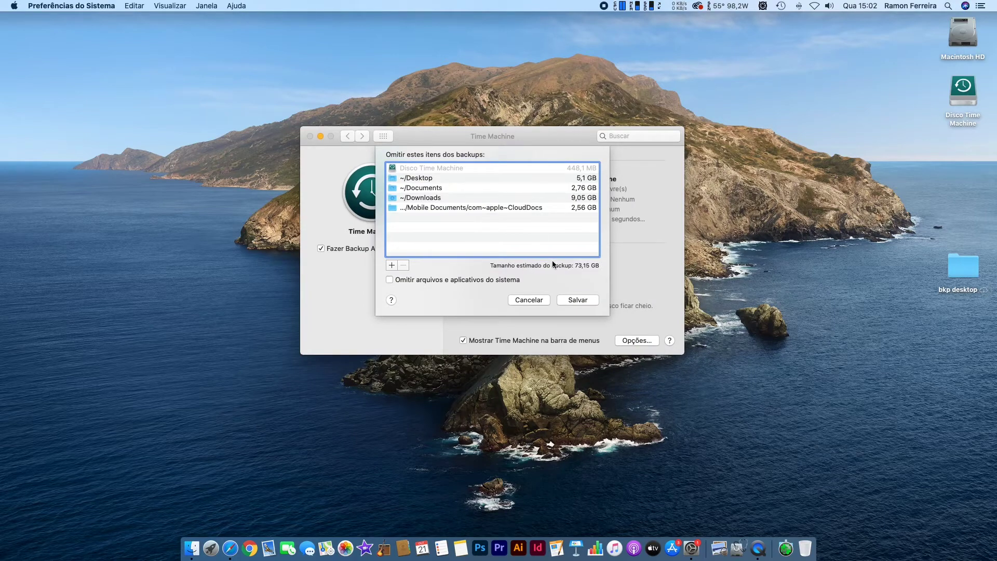
{"action": "left_click", "coordinate": [570, 299]}
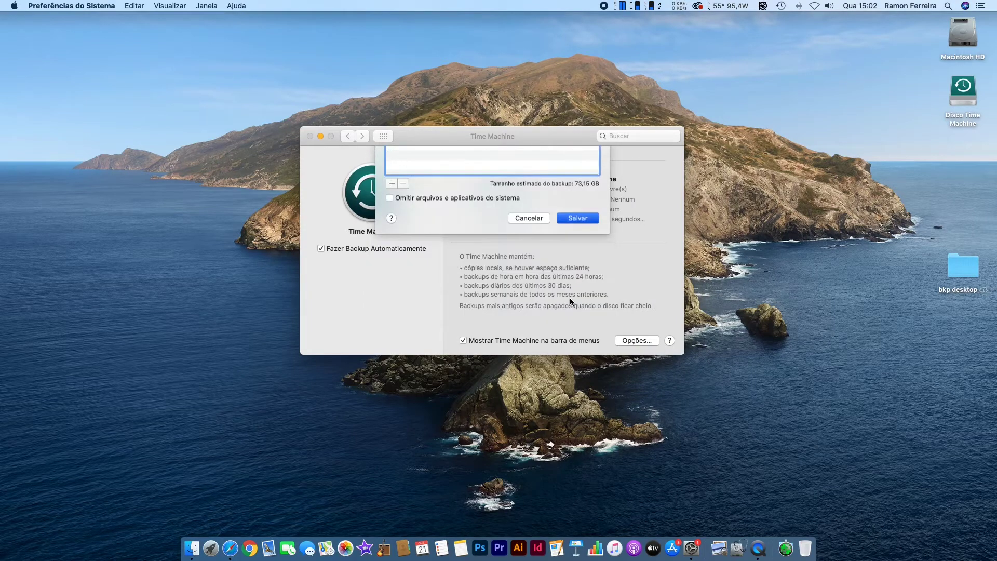
{"action": "left_click", "coordinate": [638, 341]}
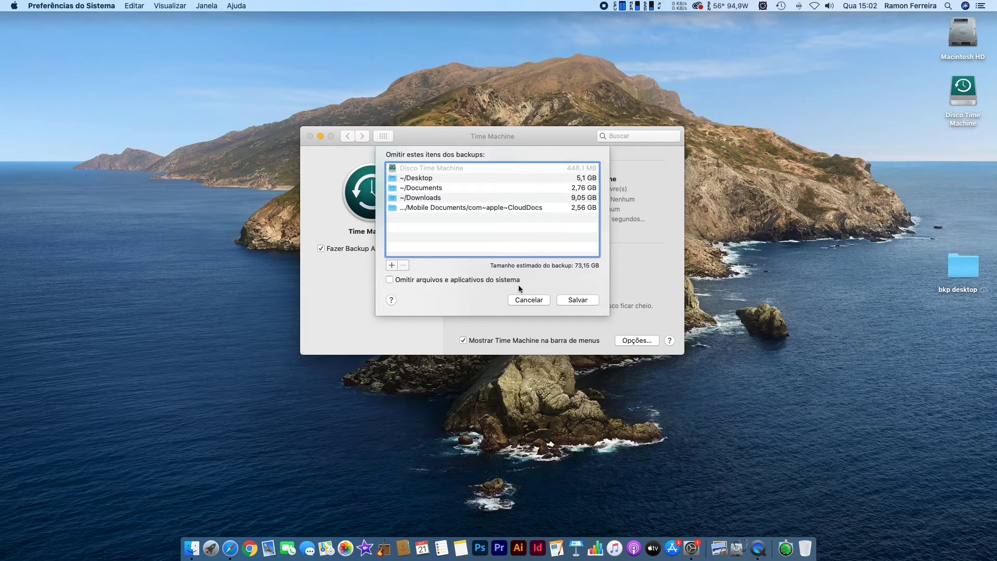
{"action": "left_click", "coordinate": [578, 300]}
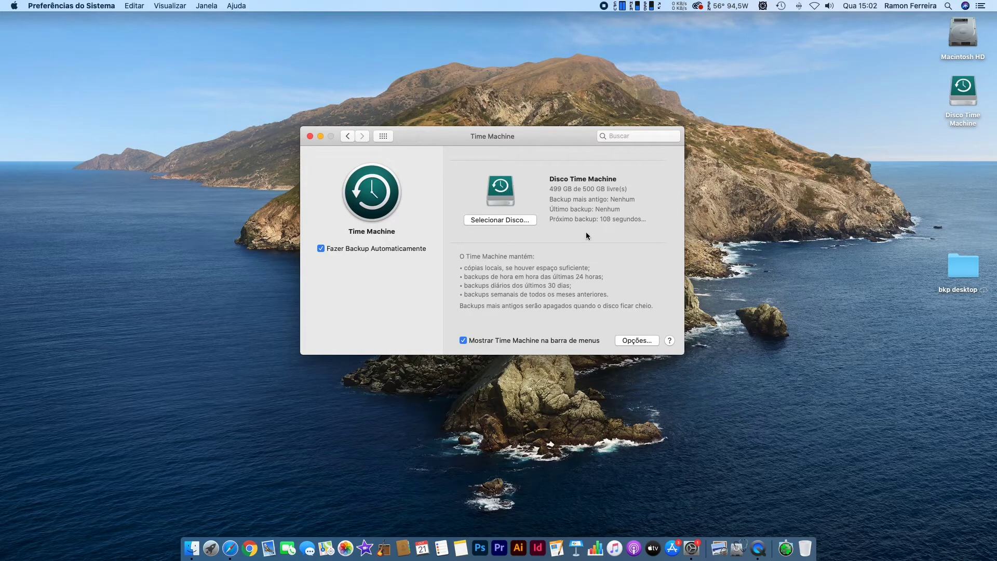
Select the network disk Seagate-42C92A TM Backup as the backup destination, replacing Disco Time Machine.
{"action": "left_click", "coordinate": [517, 225]}
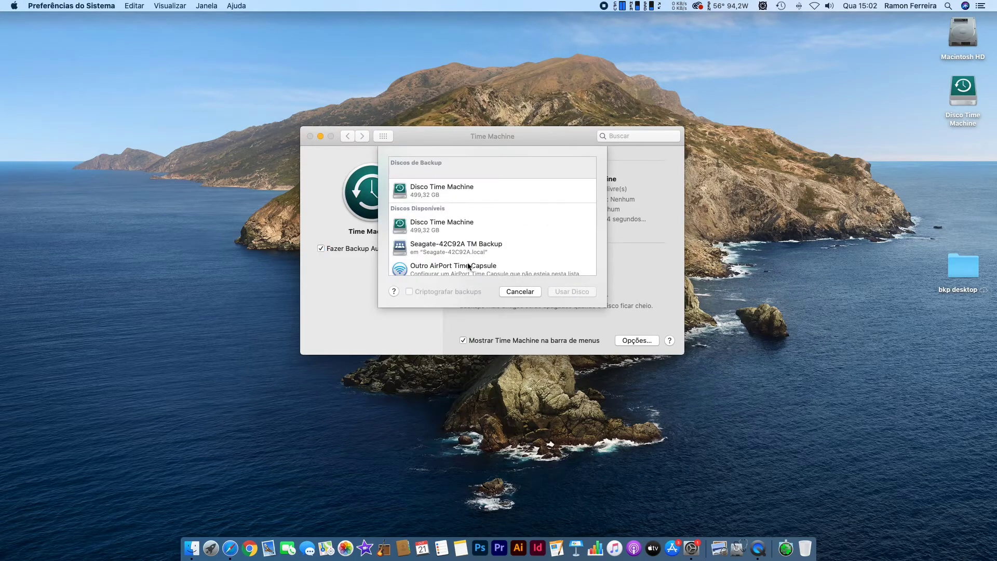
{"action": "left_click", "coordinate": [443, 254]}
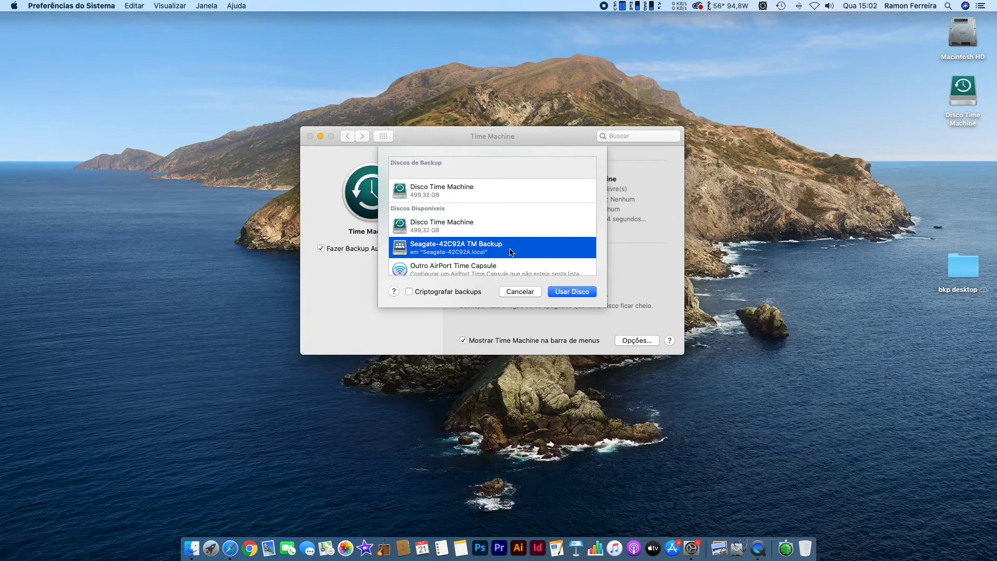
{"action": "left_click", "coordinate": [567, 291]}
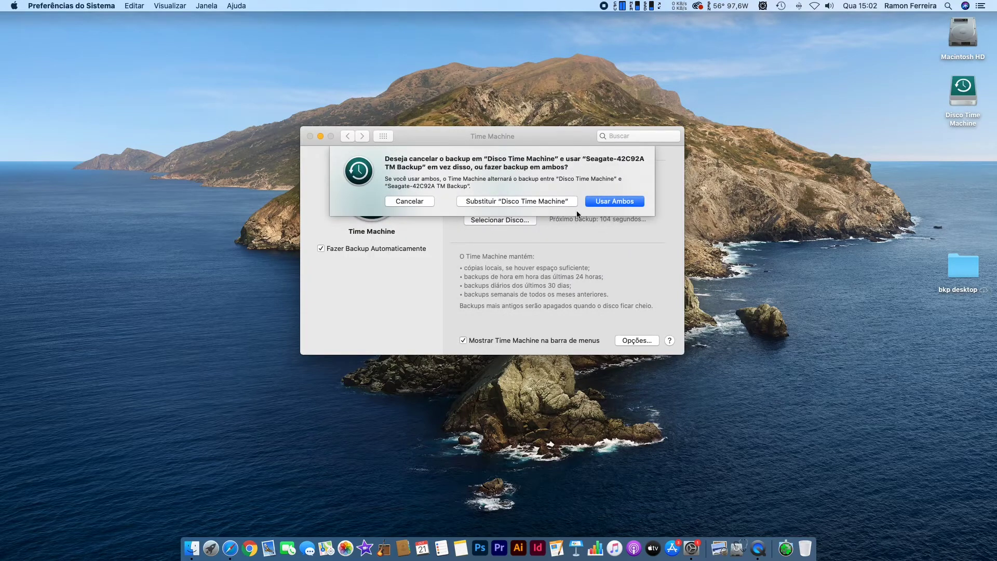
{"action": "left_click", "coordinate": [544, 203]}
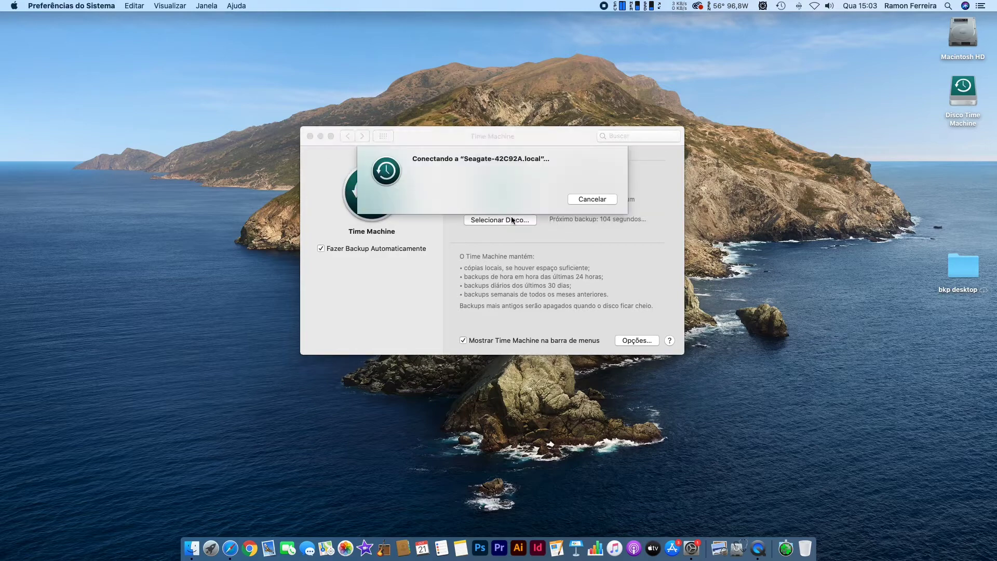
Connect to the Seagate-42C92A network disk by entering the account user name and password.
{"action": "type", "text": "ramone"}
{"action": "key", "text": "BackSpace"}
{"action": "key", "text": "Tab"}
{"action": "type", "text": "•••••••••••"}
{"action": "key", "text": "Return"}
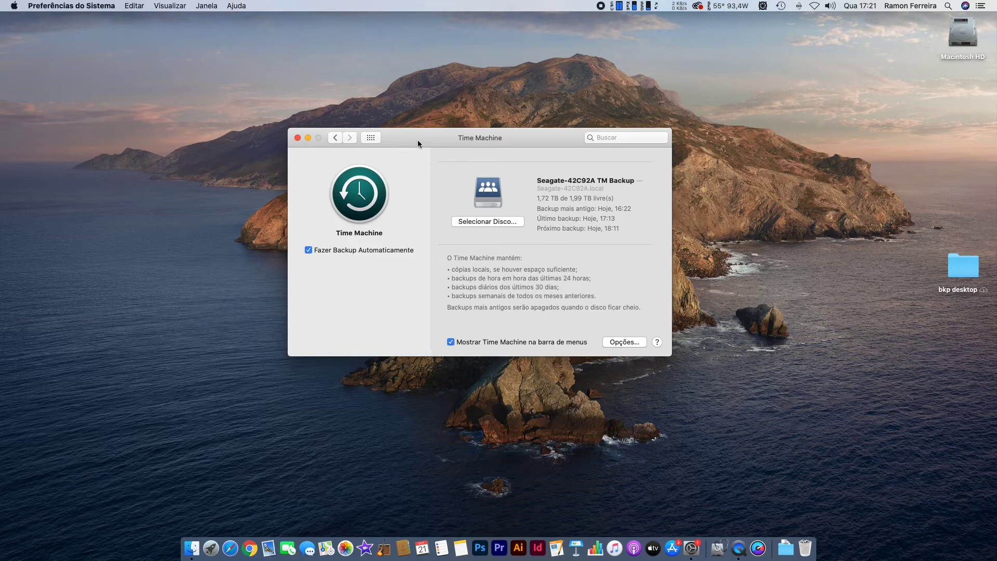
{"action": "left_click_drag", "start_coordinate": [418, 139], "coordinate": [400, 154]}
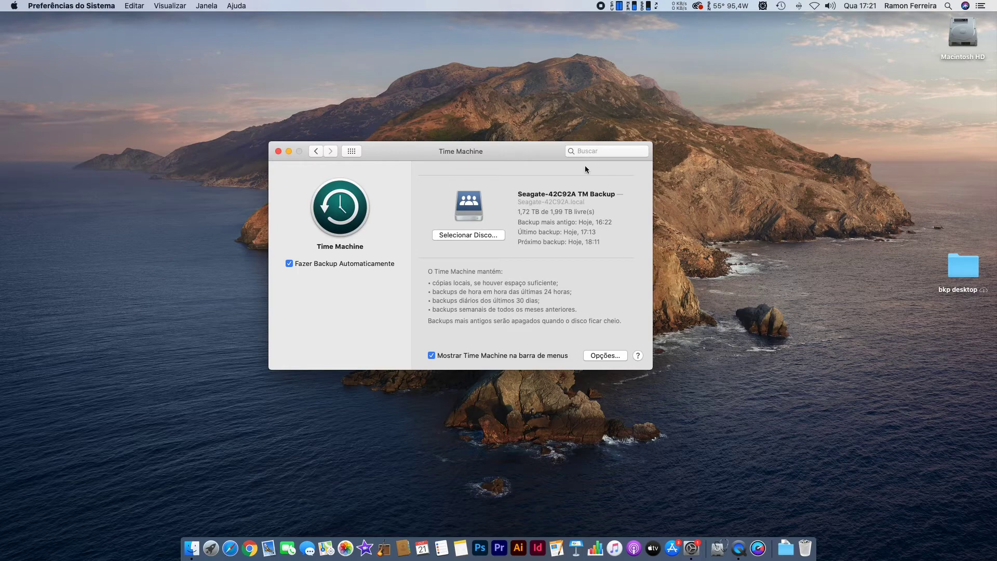
{"action": "left_click_drag", "start_coordinate": [538, 151], "coordinate": [562, 161]}
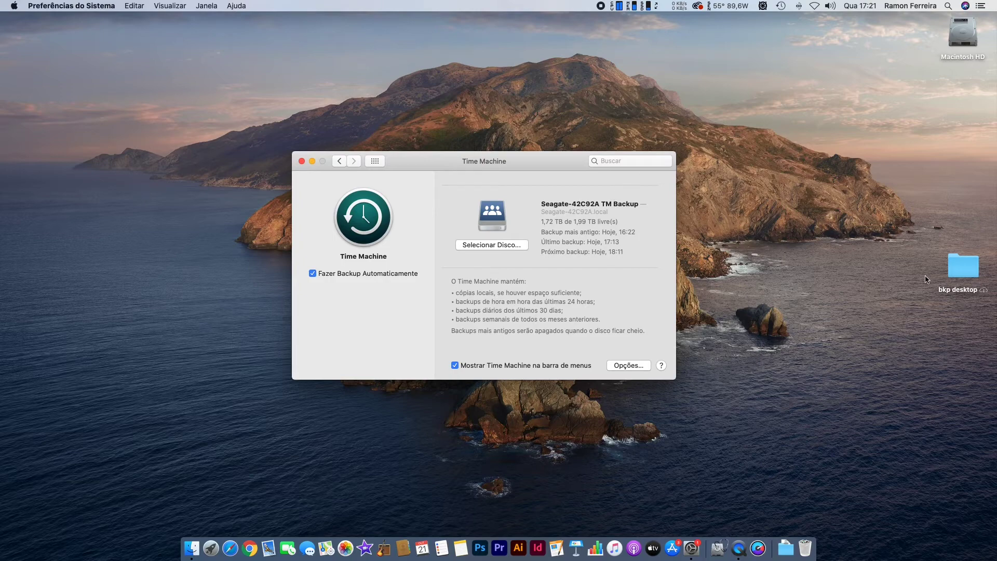
{"action": "left_click", "coordinate": [953, 263]}
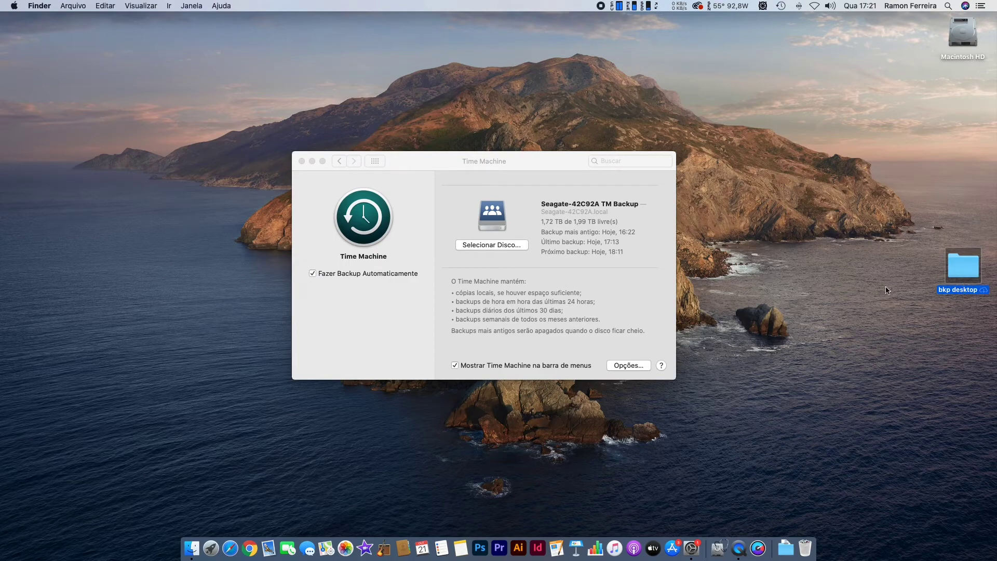
{"action": "left_click", "coordinate": [578, 176]}
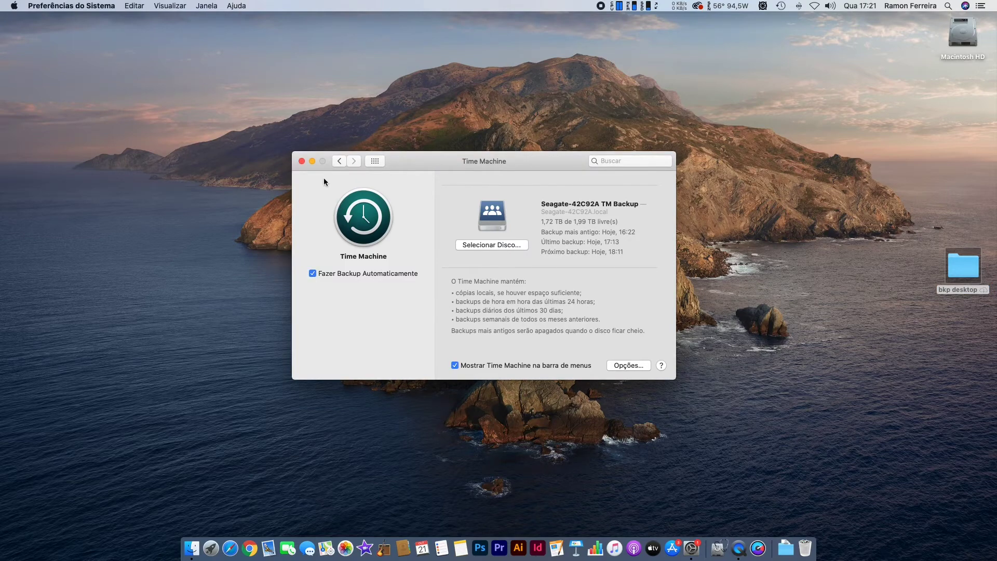
Close the Time Machine preferences and enter the Time Machine backup browser.
{"action": "left_click", "coordinate": [302, 161]}
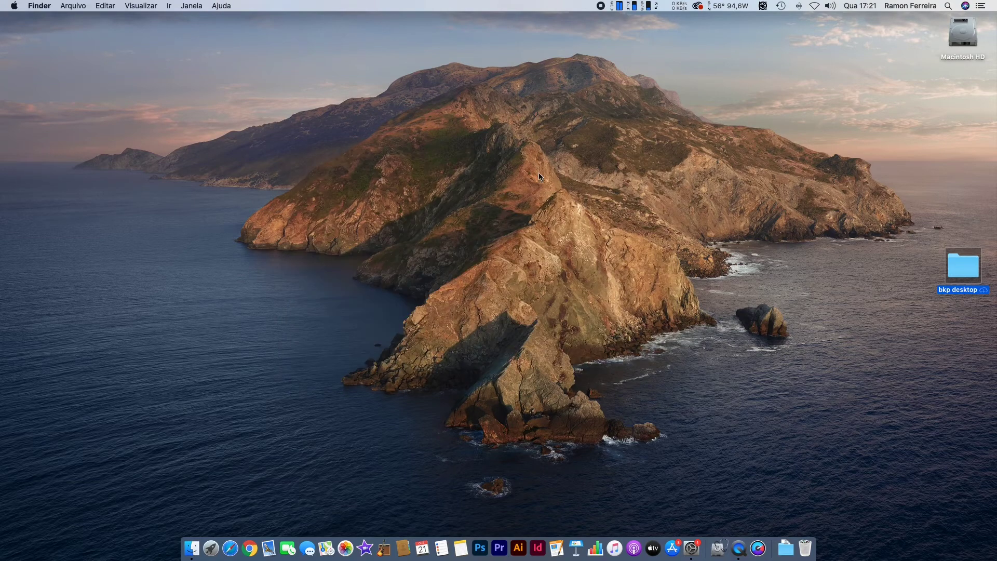
{"action": "left_click", "coordinate": [782, 7]}
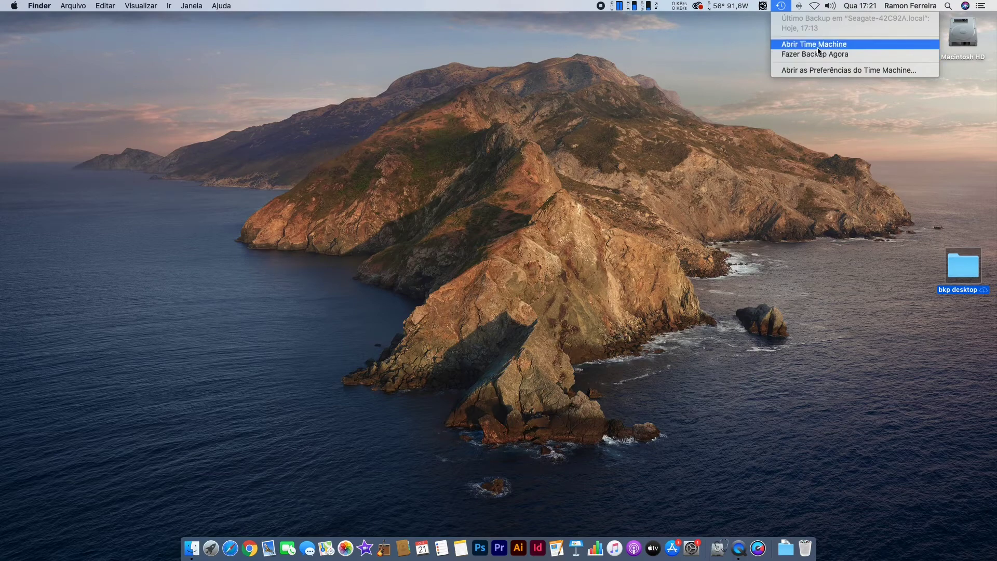
{"action": "left_click", "coordinate": [858, 48]}
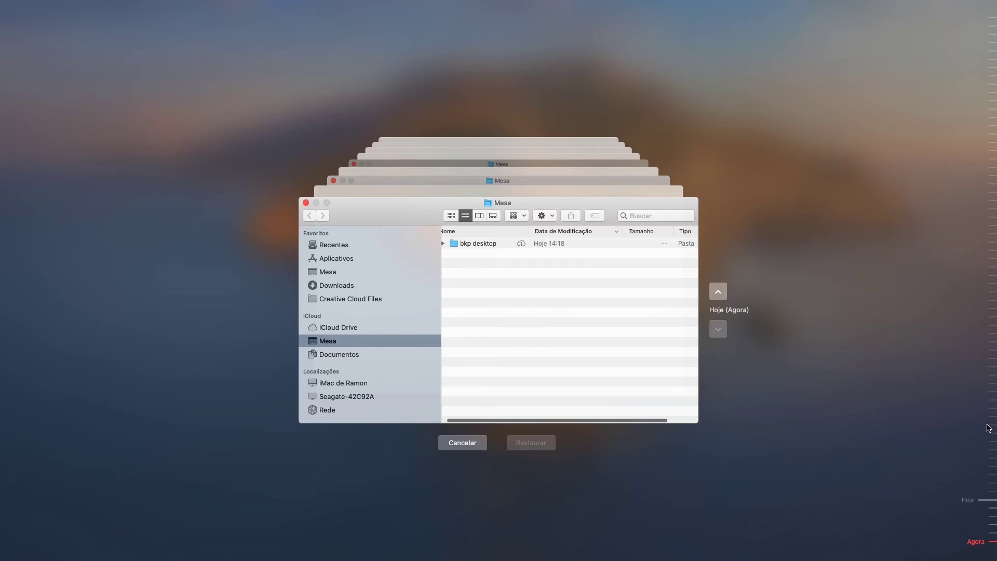
Step back through the Mesa folder's backup snapshots to Hoje 15:07 and return to the current state.
{"action": "left_click", "coordinate": [721, 297]}
{"action": "left_click", "coordinate": [719, 291]}
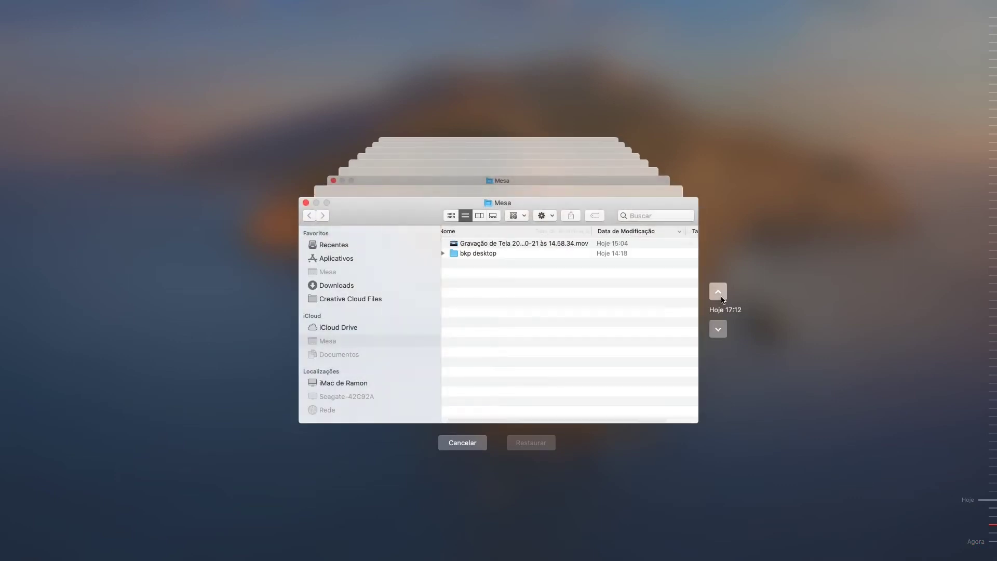
{"action": "left_click", "coordinate": [719, 291]}
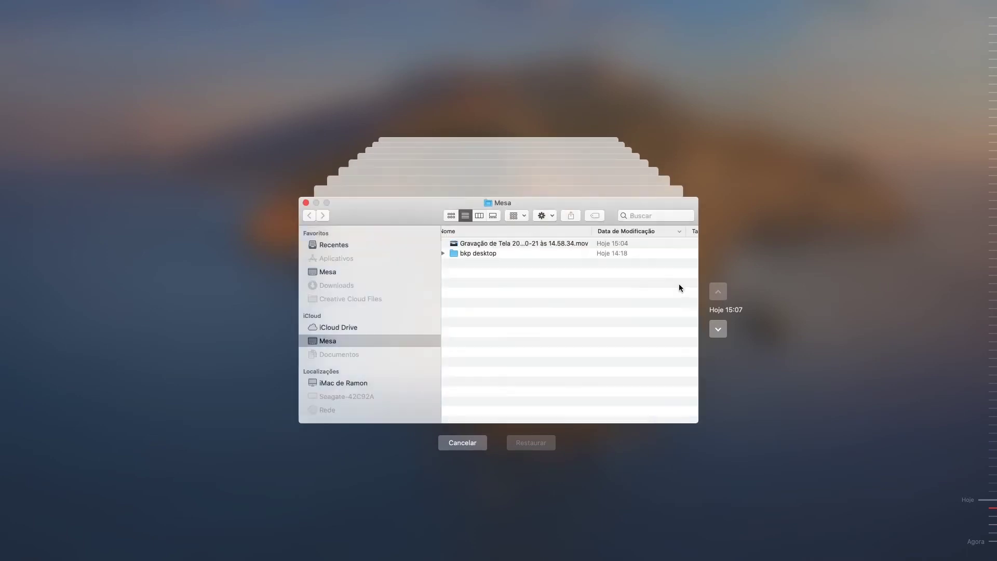
{"action": "left_click", "coordinate": [717, 328]}
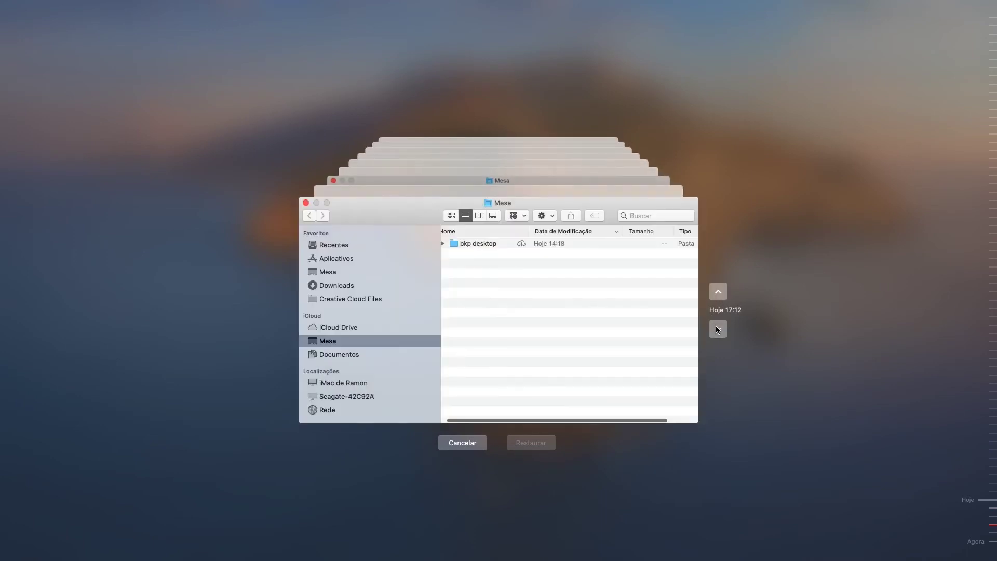
{"action": "left_click", "coordinate": [716, 328]}
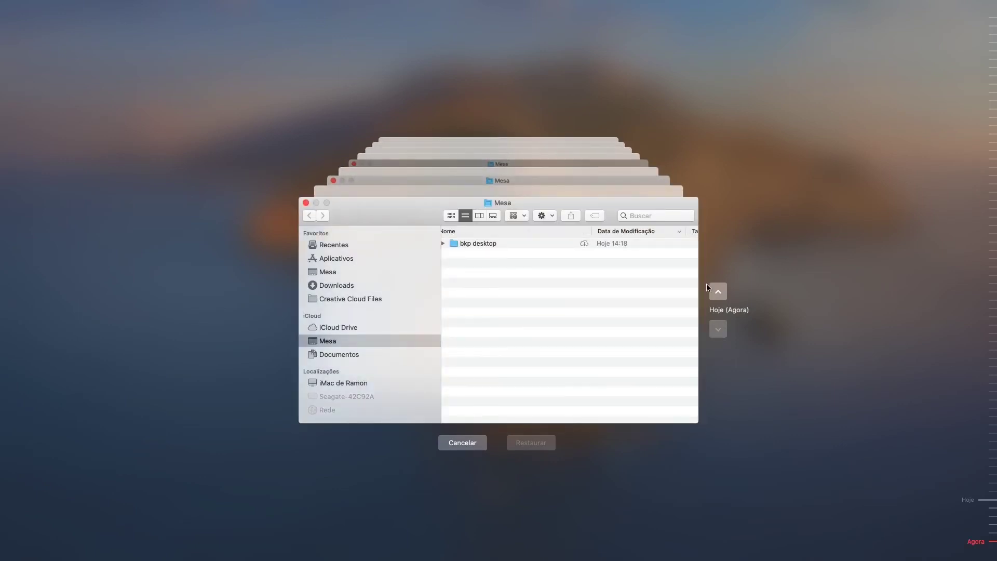
Go back to the Mesa folder's Hoje 15:07 snapshot, select the Gravação de Tela .mov file, and leave the backup browser without restoring.
{"action": "scroll", "coordinate": [637, 280], "scroll_direction": "right", "scroll_amount": 1}
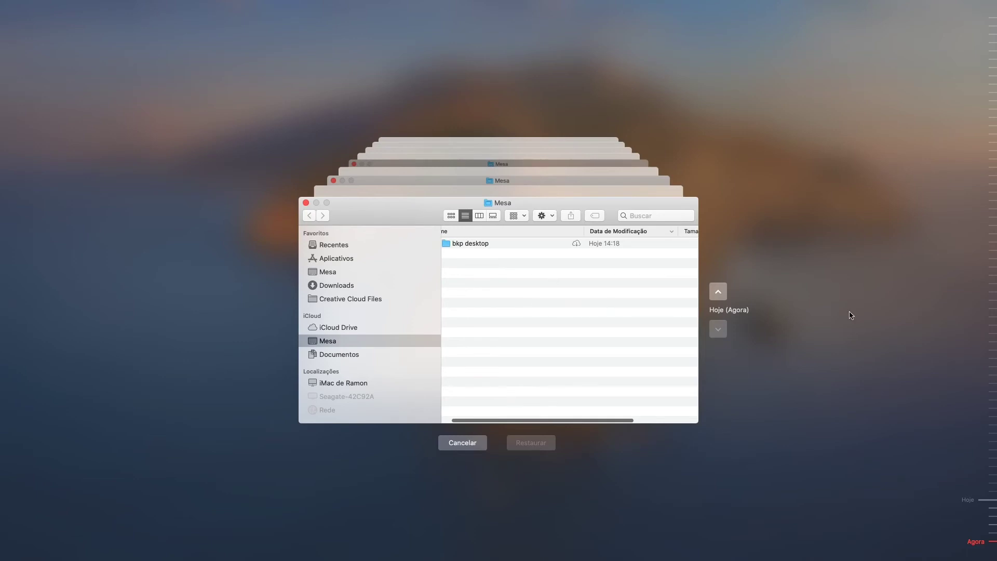
{"action": "left_click", "coordinate": [724, 294]}
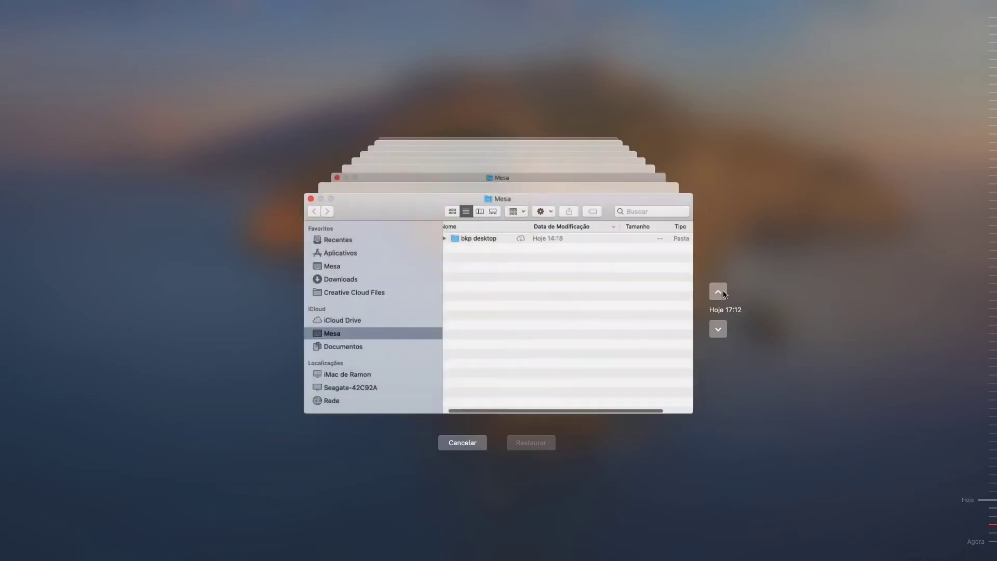
{"action": "left_click", "coordinate": [725, 293]}
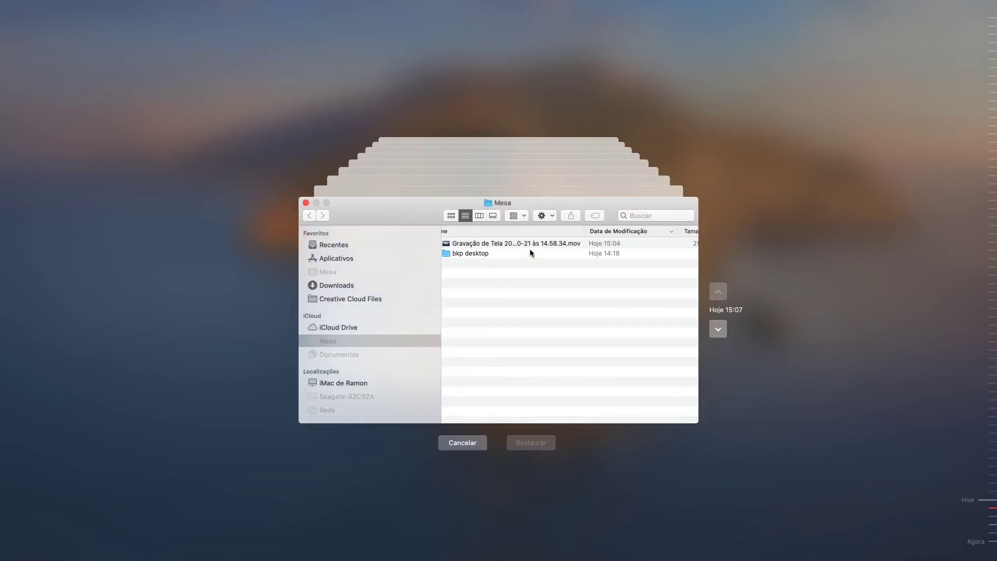
{"action": "left_click", "coordinate": [527, 246]}
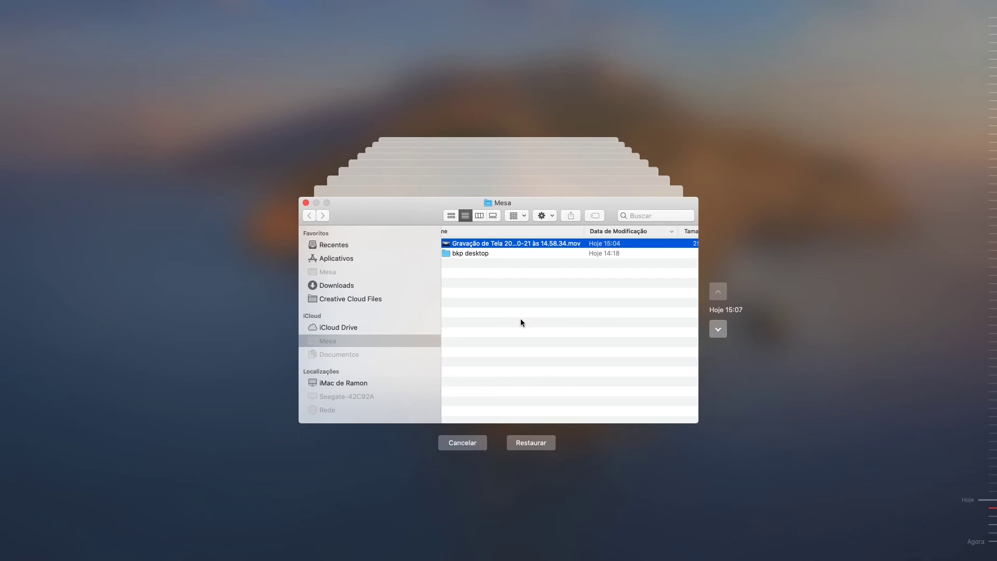
{"action": "left_click", "coordinate": [466, 442]}
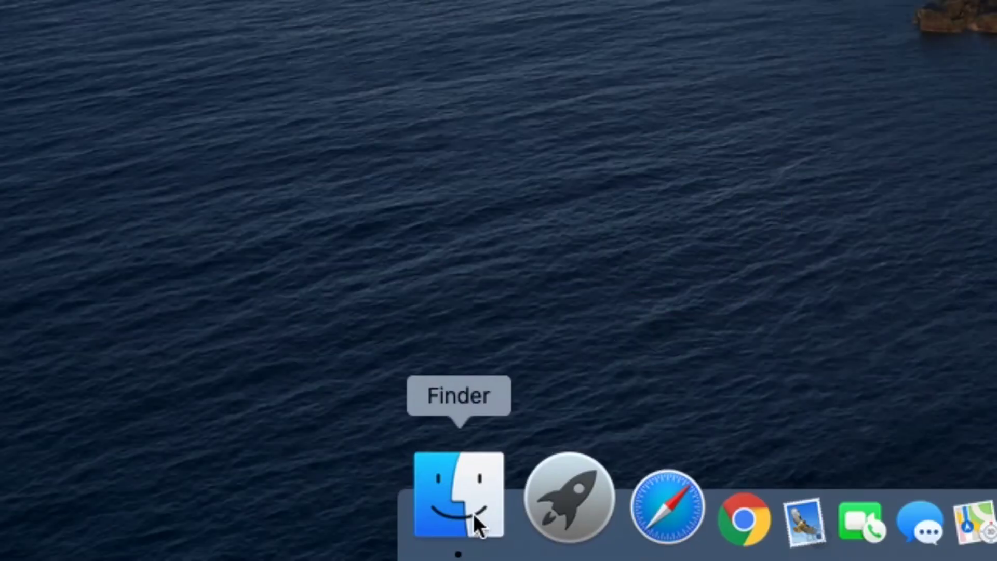
Locate and select Assistente de Migração in the Utilitários folder within Aplicativos in Finder, and close the window.
{"action": "left_click", "coordinate": [194, 550]}
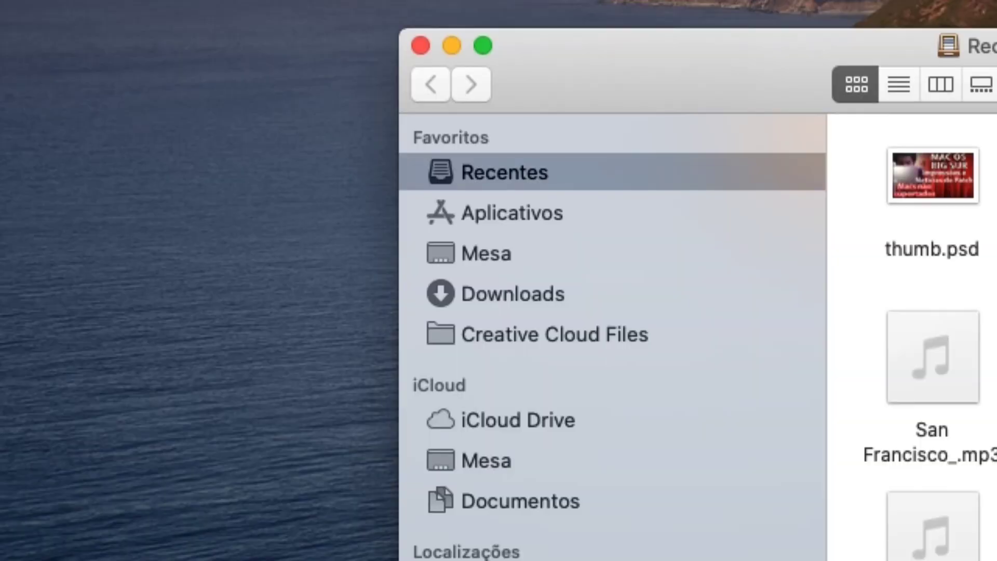
{"action": "left_click", "coordinate": [530, 208]}
{"action": "scroll", "coordinate": [436, 351], "scroll_direction": "down", "scroll_amount": 1}
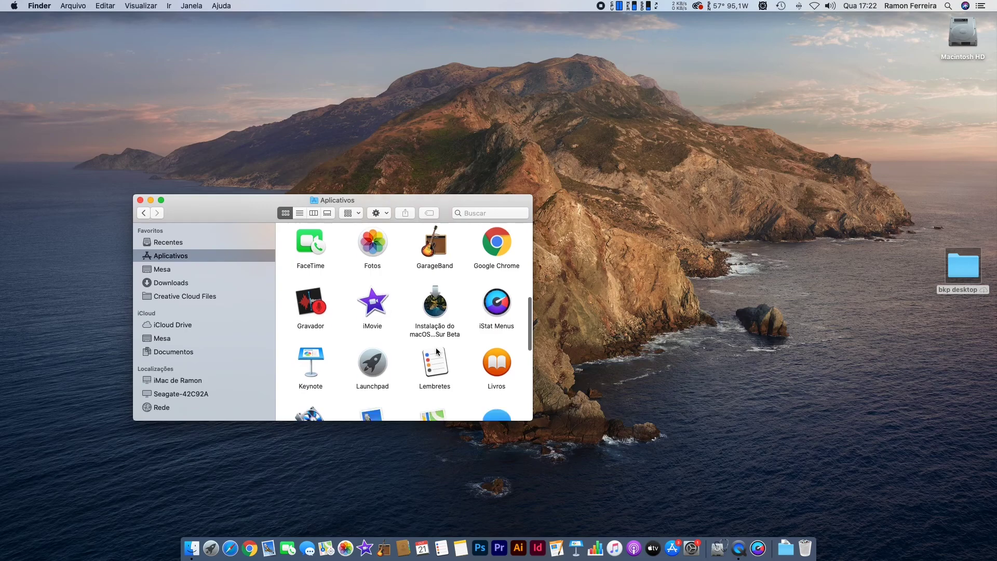
{"action": "scroll", "coordinate": [436, 352], "scroll_direction": "up", "scroll_amount": 5}
{"action": "scroll", "coordinate": [436, 356], "scroll_direction": "down", "scroll_amount": 15}
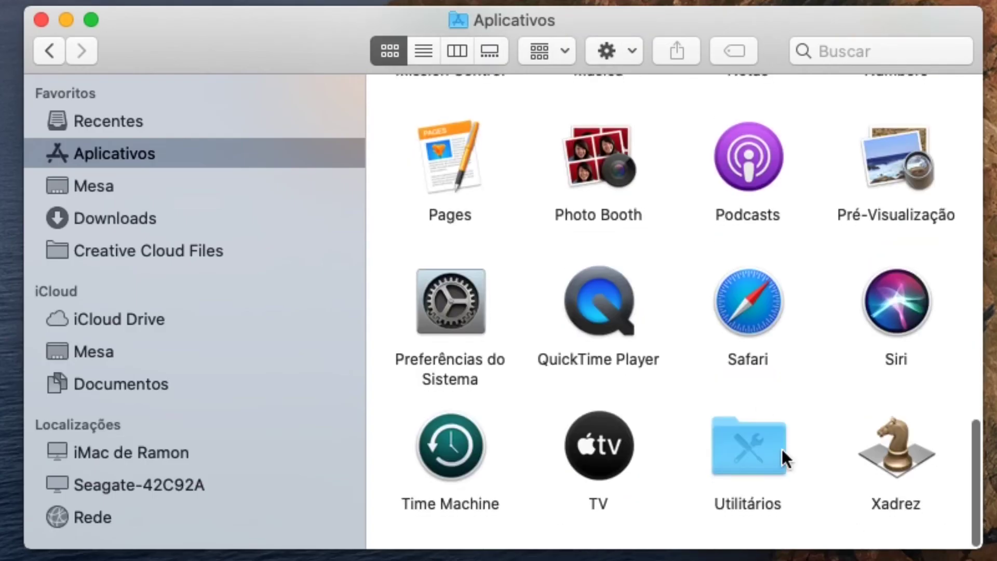
{"action": "double_click", "coordinate": [755, 460]}
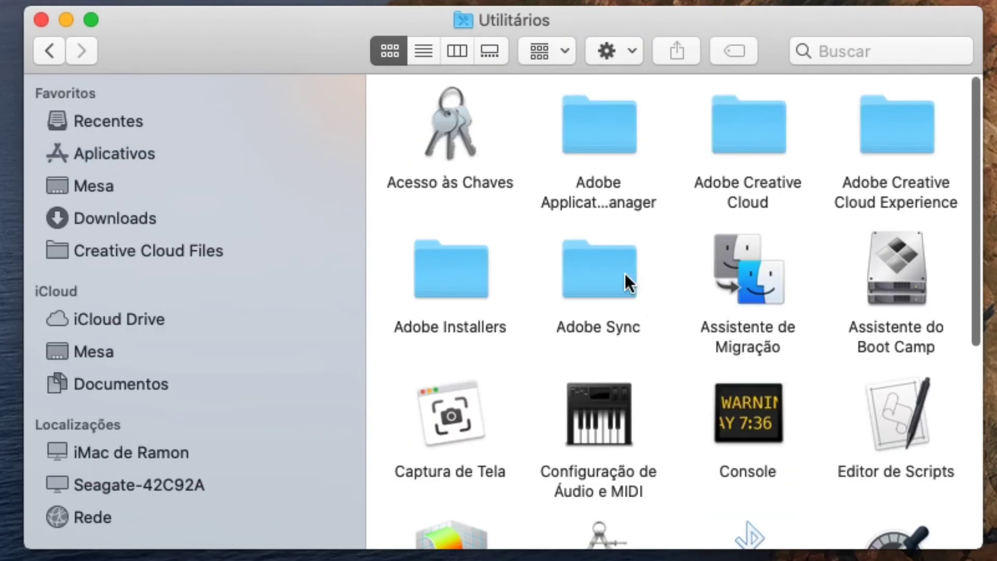
{"action": "left_click", "coordinate": [741, 283]}
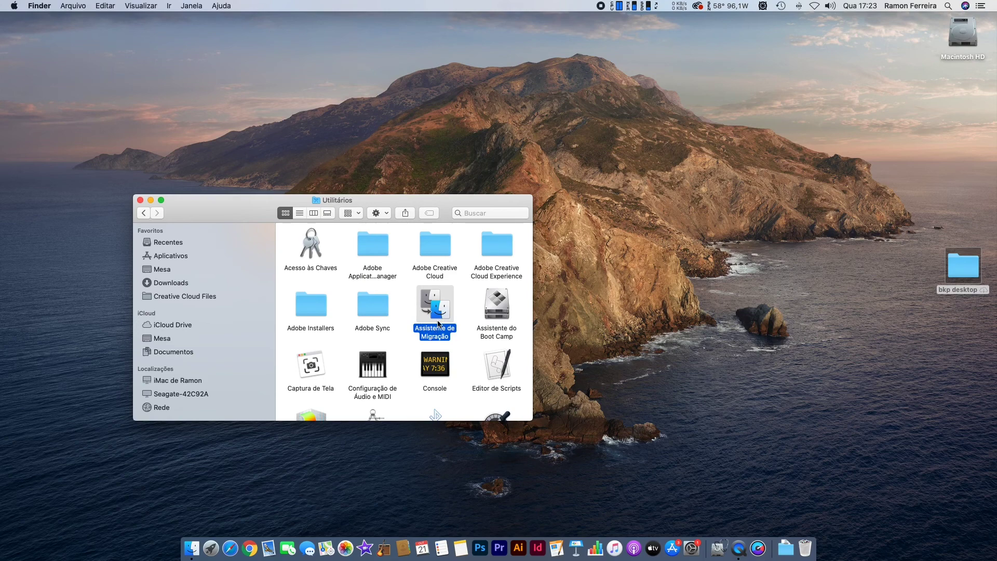
{"action": "left_click", "coordinate": [140, 200]}
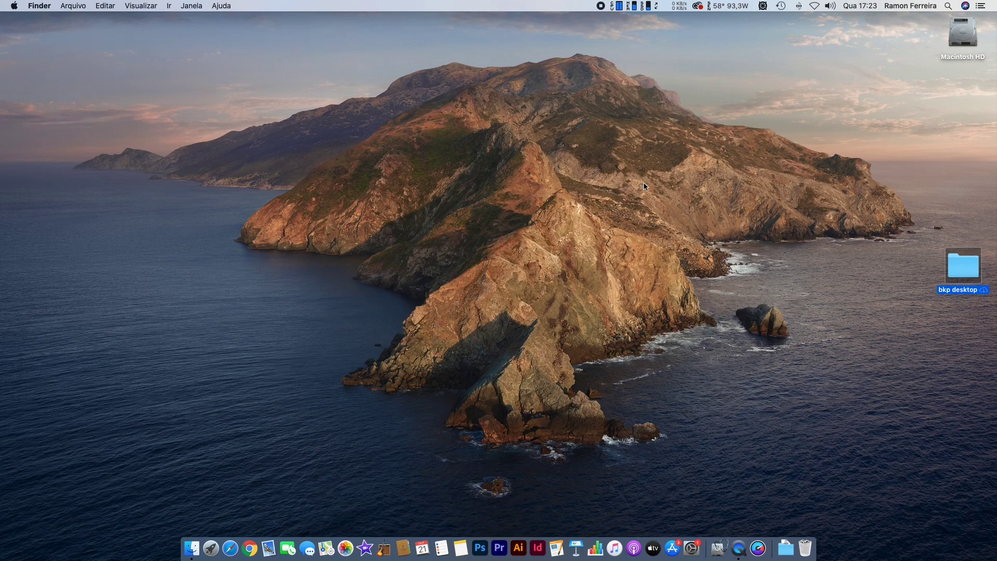
{"action": "left_click", "coordinate": [846, 283]}
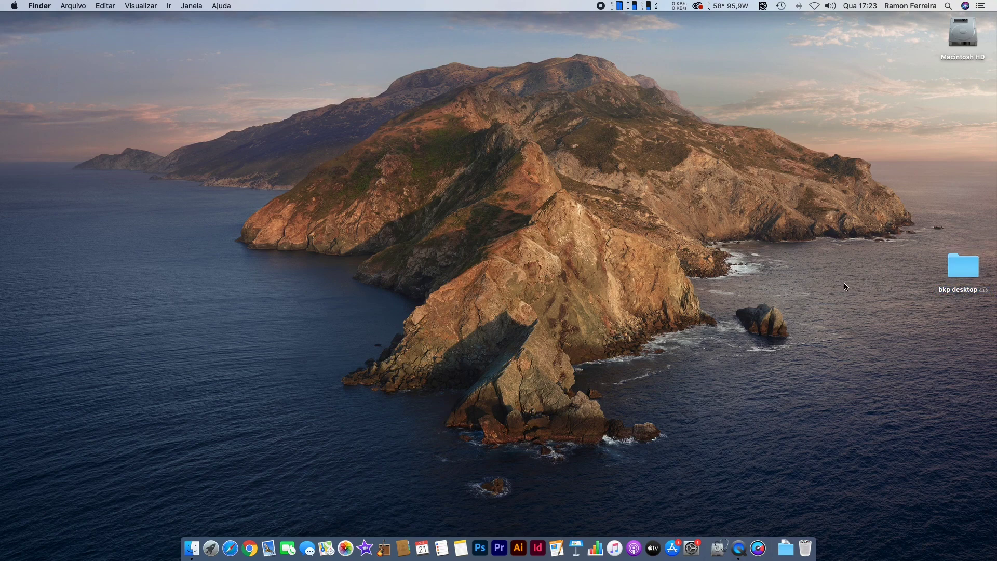